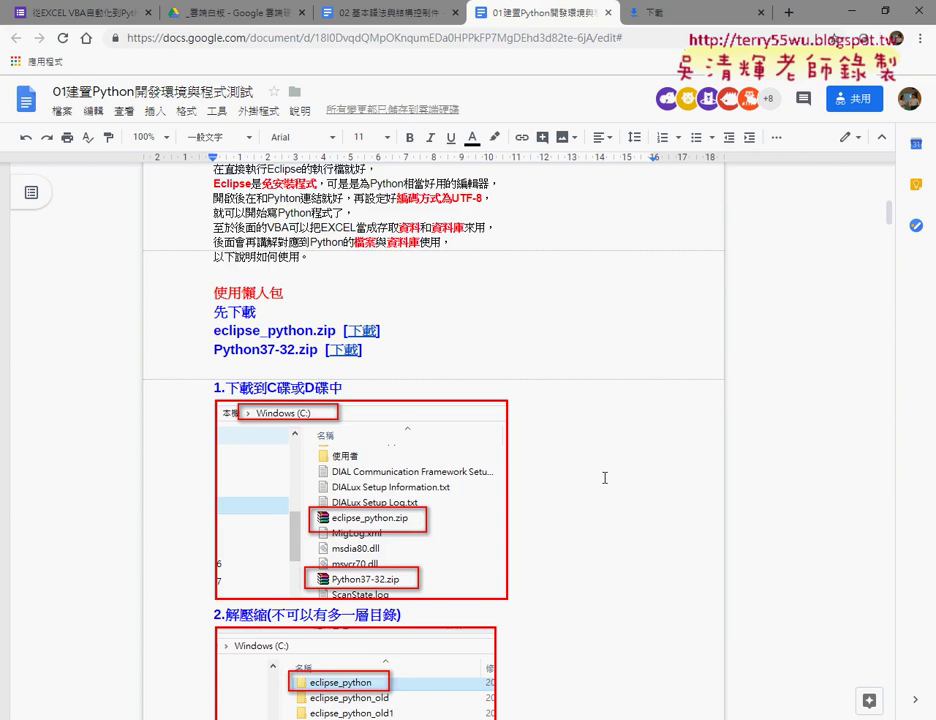
# Read through the guide's sections 5 and 6, then open a blank new browser tab.
pyautogui.scroll(-3, 617, 494)
pyautogui.scroll(-3, 617, 494)
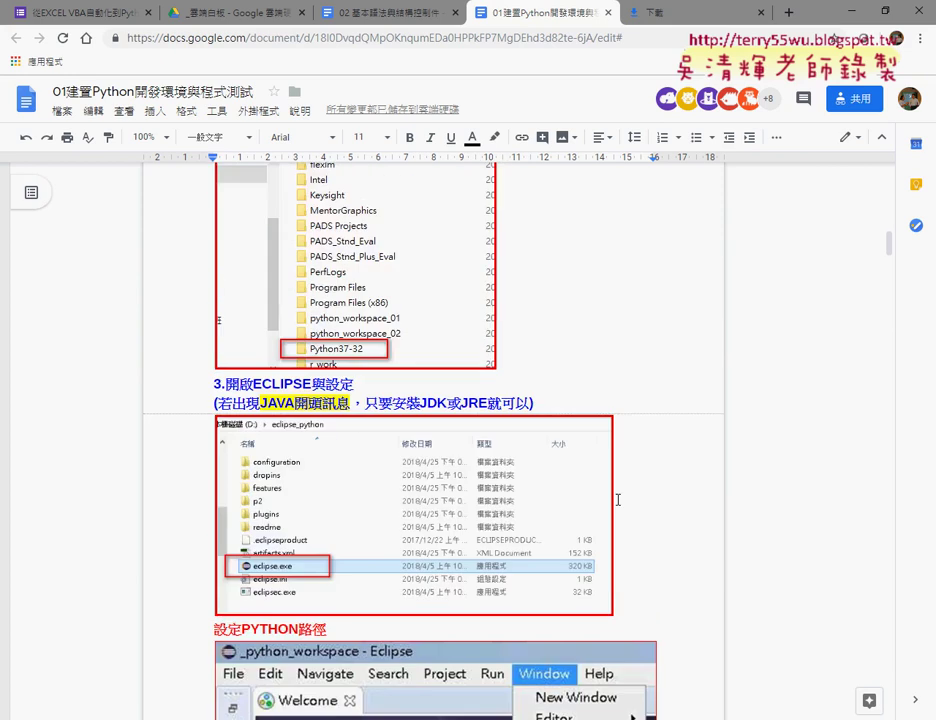
pyautogui.scroll(-3, 617, 494)
pyautogui.scroll(-3, 617, 498)
pyautogui.scroll(-3, 617, 498)
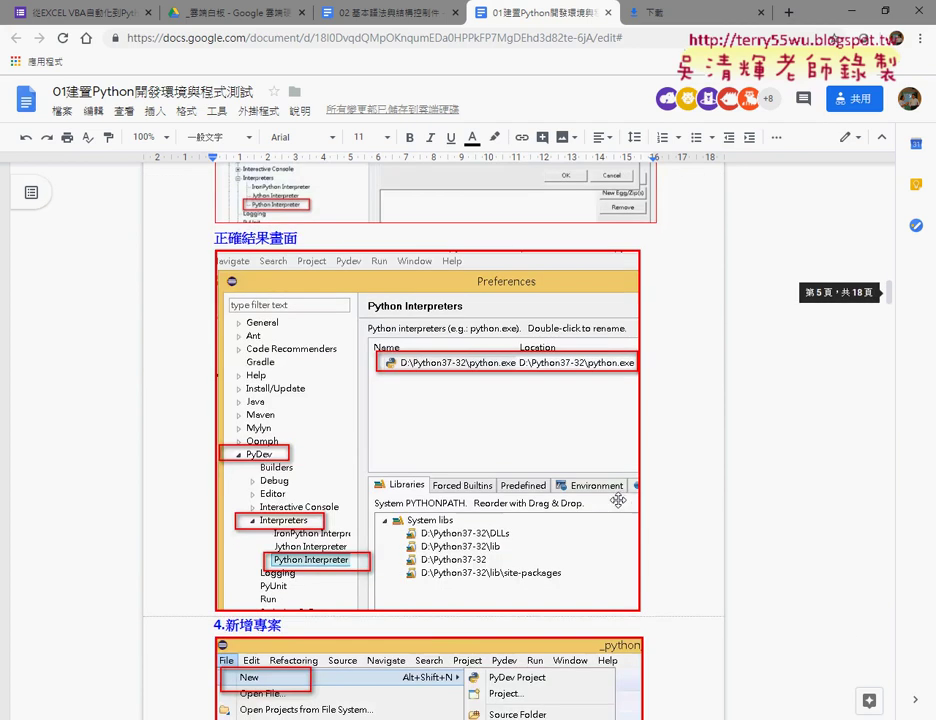
pyautogui.scroll(-3, 617, 498)
pyautogui.scroll(-3, 618, 500)
pyautogui.scroll(-1, 618, 500)
pyautogui.scroll(-2, 618, 500)
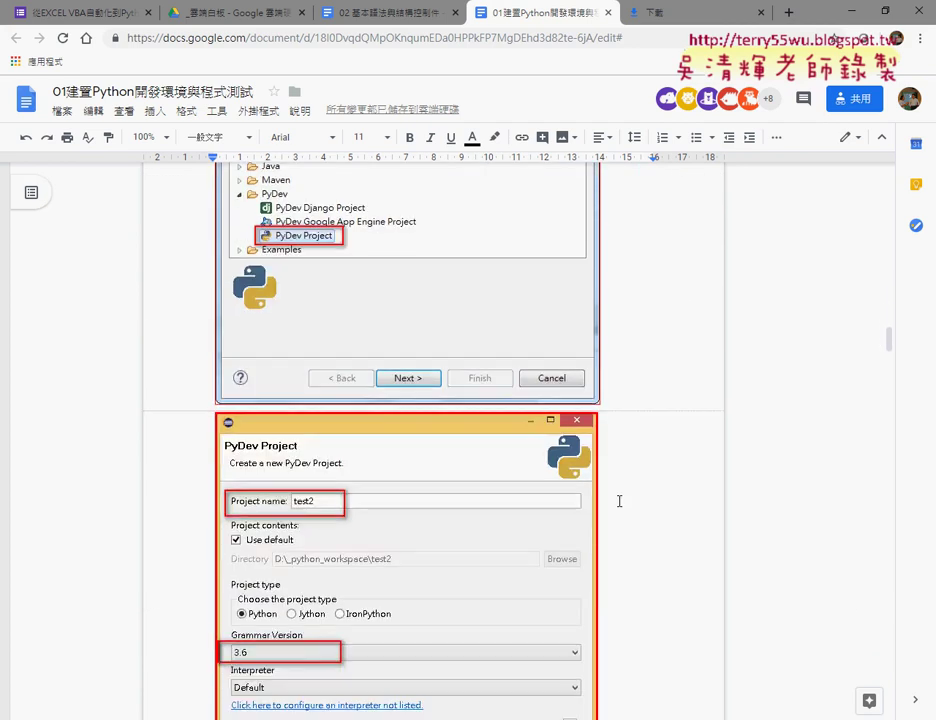
pyautogui.scroll(-3, 618, 500)
pyautogui.scroll(-1, 619, 500)
pyautogui.scroll(-2, 619, 500)
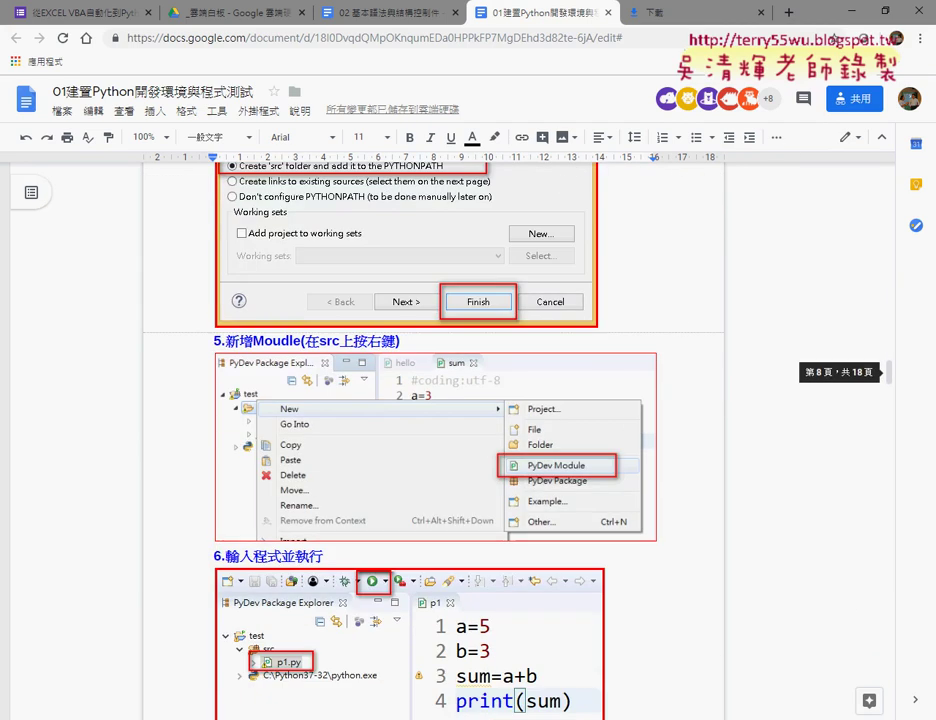
pyautogui.click(789, 12)
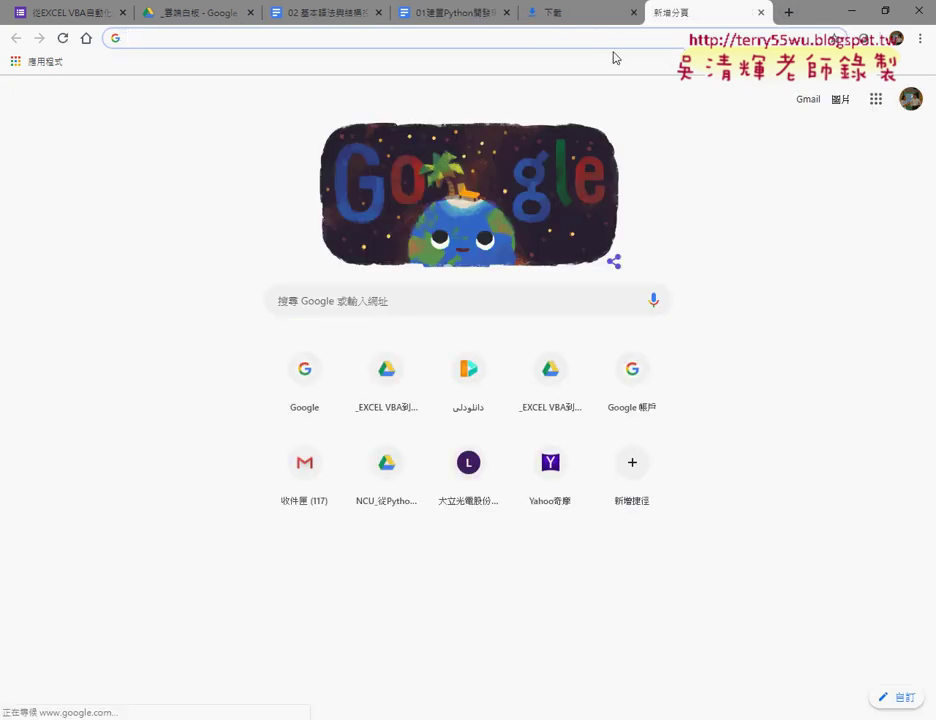
# Search Google for 'python' and open the 'Download Python | Python.org' result.
pyautogui.write('py')
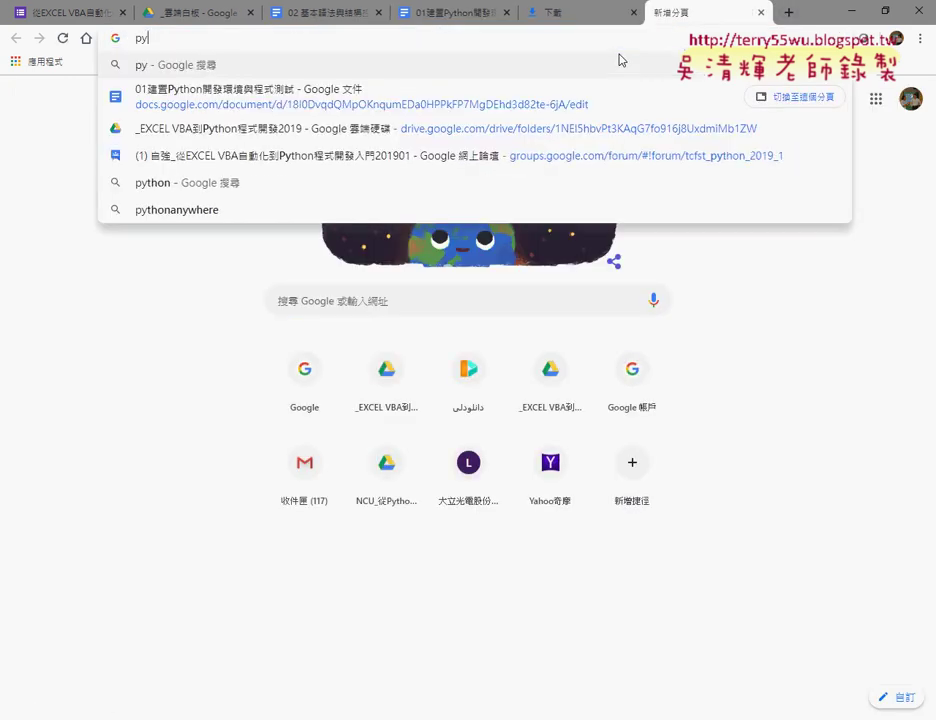
pyautogui.write('thon')
pyautogui.press('Return')
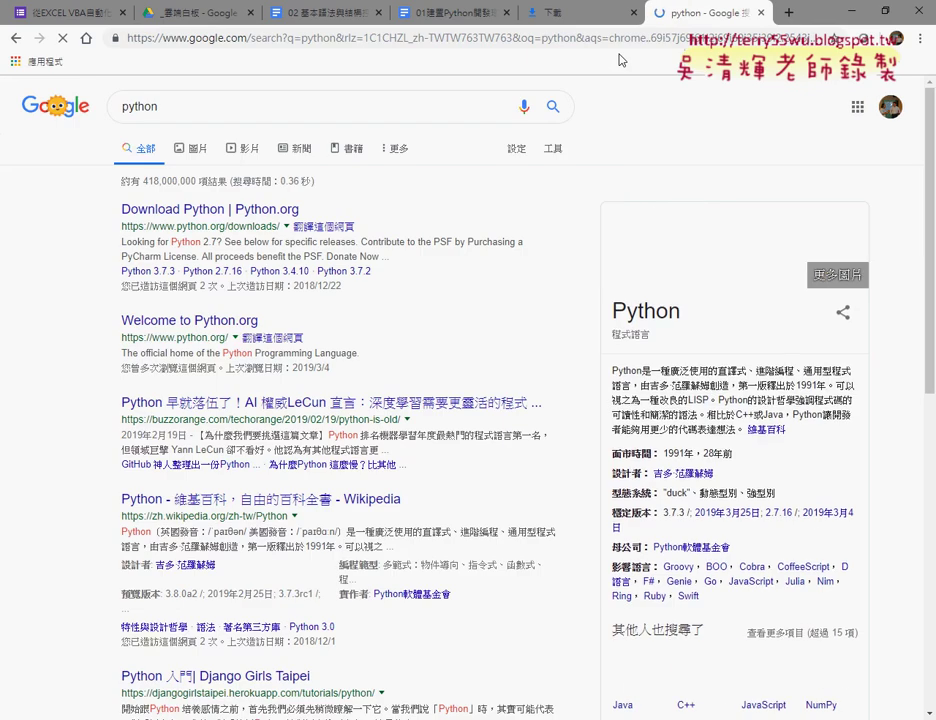
pyautogui.click(238, 210)
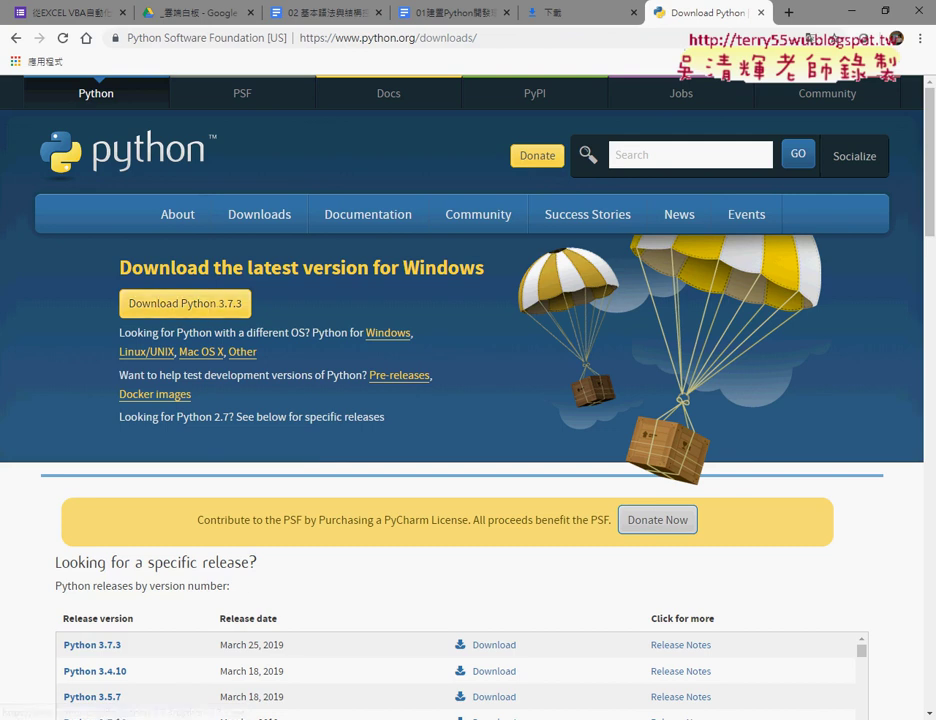
# Back in the guide's (二) 下載Python section, underline the C:\Users install path in red.
pyautogui.click(445, 14)
pyautogui.scroll(-5, 512, 344)
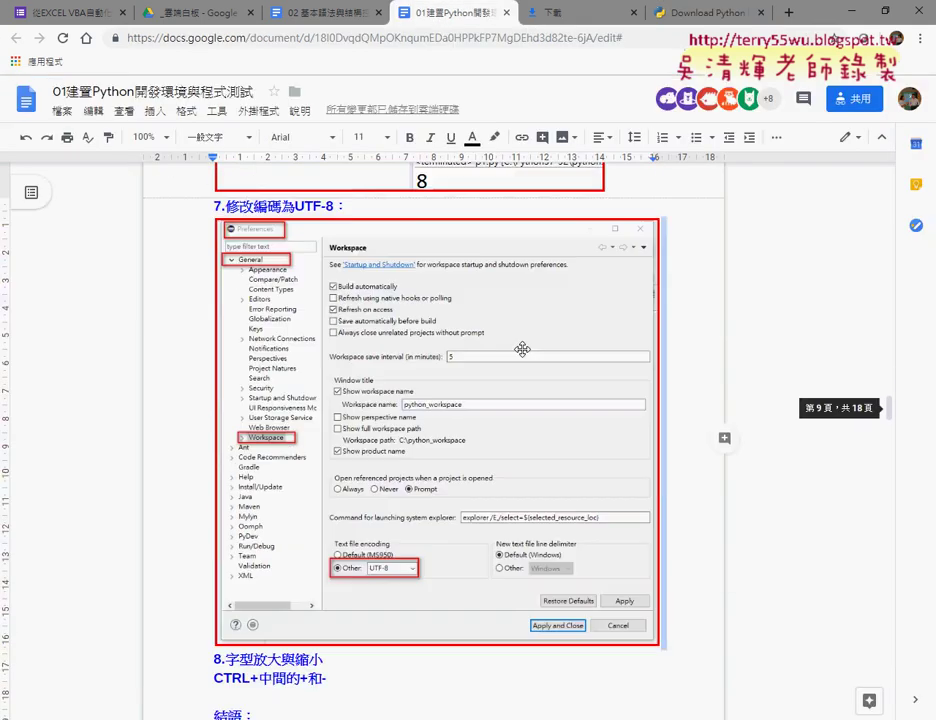
pyautogui.scroll(-3, 512, 344)
pyautogui.scroll(-5, 512, 344)
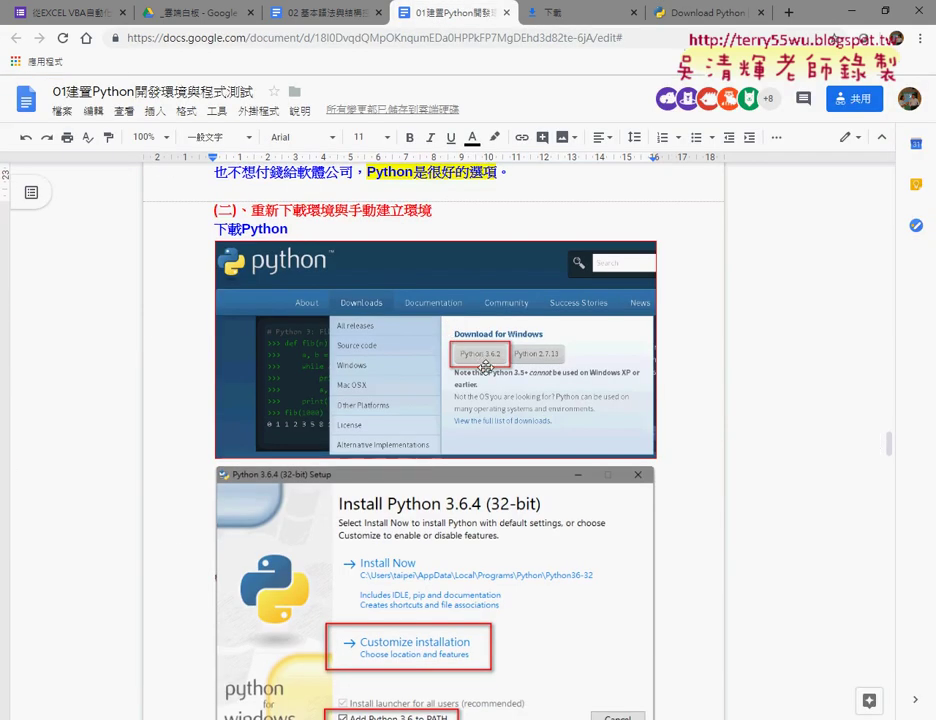
pyautogui.scroll(-3, 489, 367)
pyautogui.scroll(-2, 489, 367)
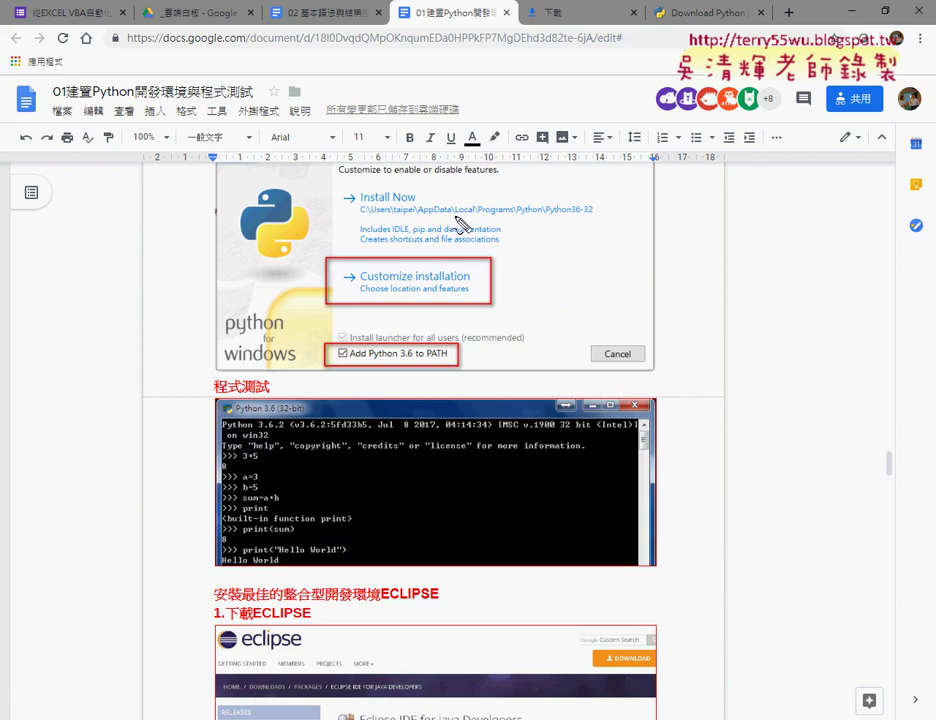
pyautogui.moveTo(368, 213); pyautogui.dragTo(594, 215)
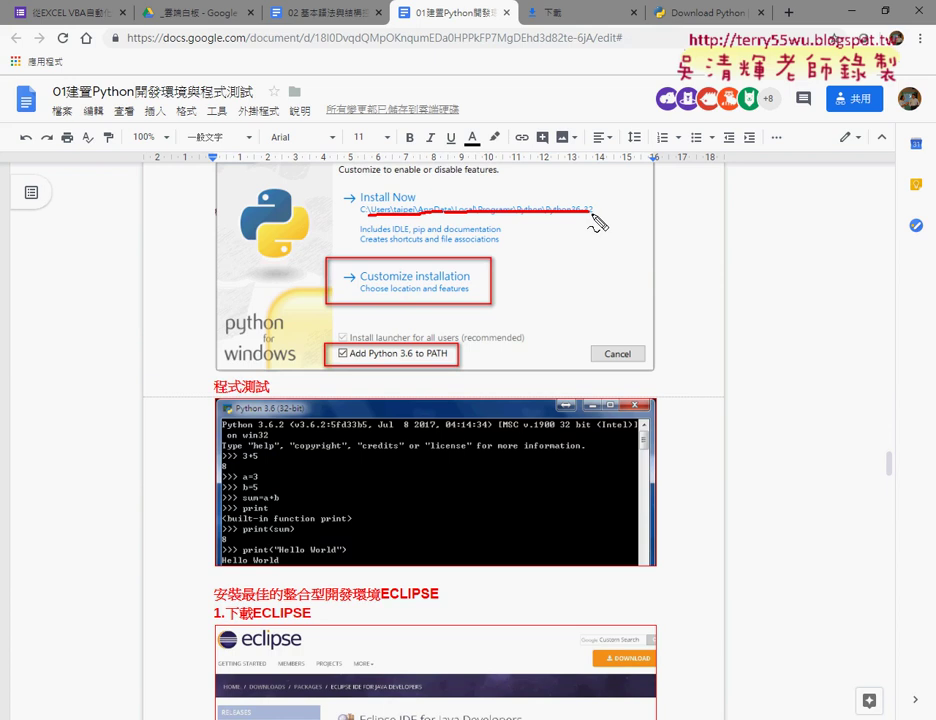
# Draw red arrows pointing at Customize installation and Add Python 3.6 to PATH.
pyautogui.moveTo(565, 248); pyautogui.dragTo(490, 273)
pyautogui.moveTo(508, 250); pyautogui.dragTo(532, 281)
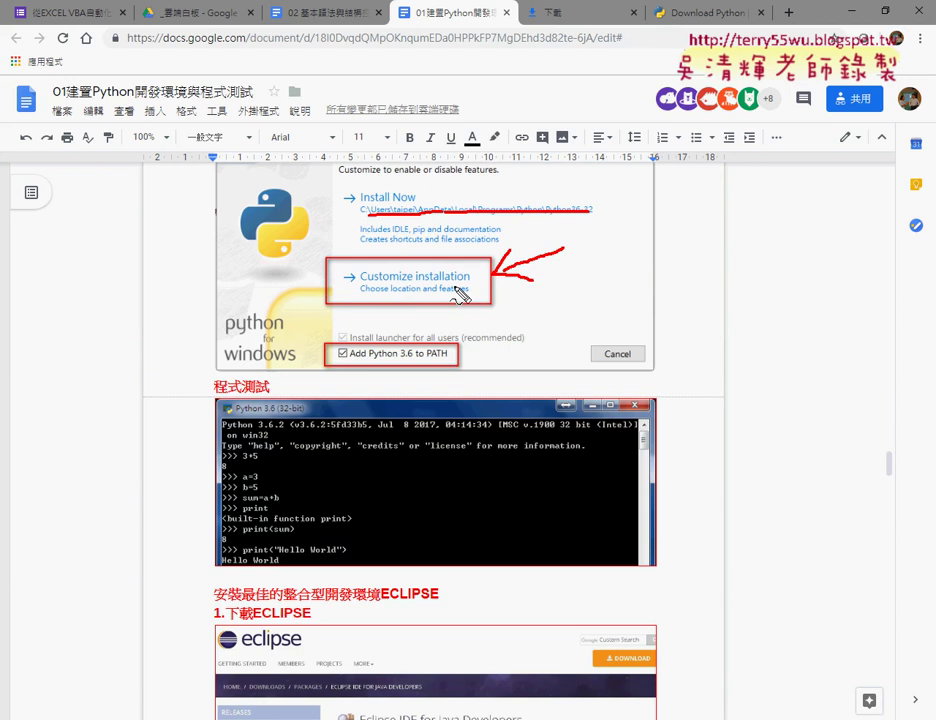
pyautogui.moveTo(507, 327)
pyautogui.mouseDown()
pyautogui.moveTo(459, 347)
pyautogui.moveTo(478, 353)
pyautogui.mouseUp()
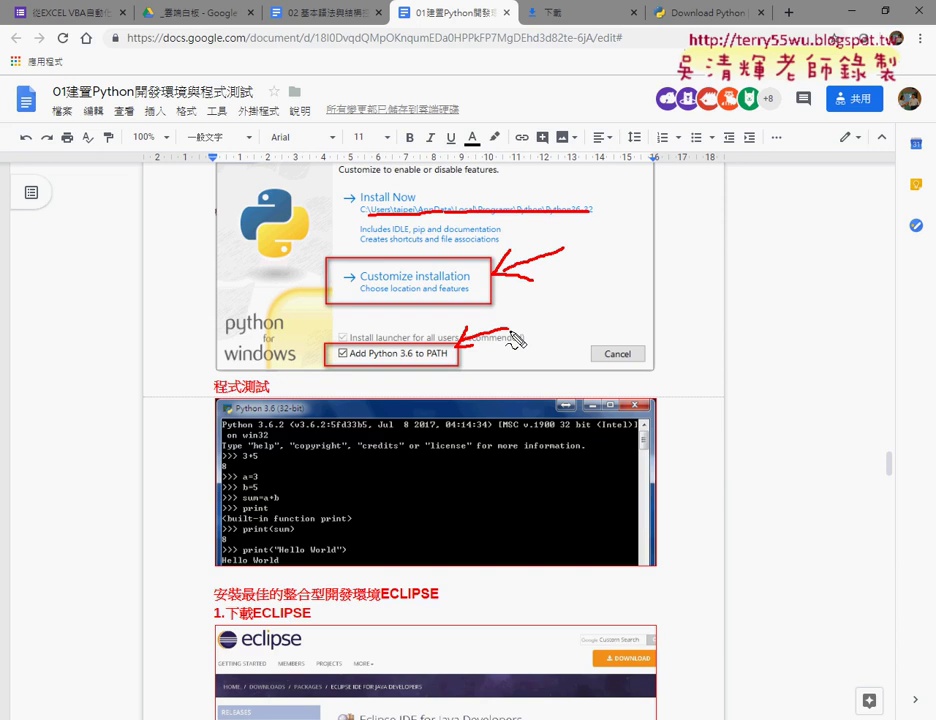
# Clear all the red pen markings and scroll down to the Eclipse section.
pyautogui.press('Escape')
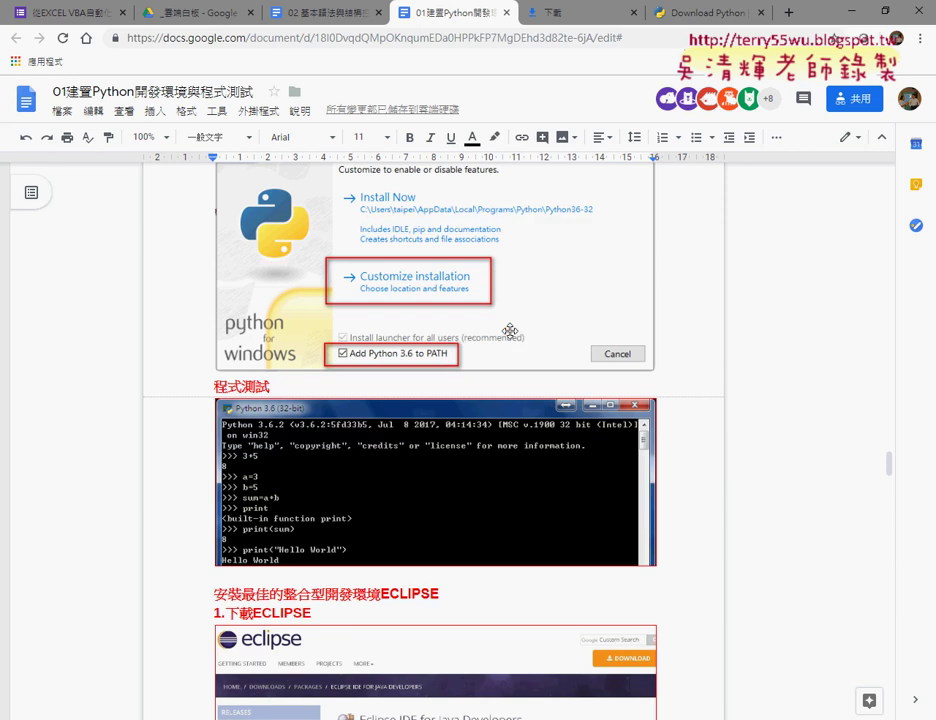
pyautogui.scroll(-2, 510, 330)
pyautogui.scroll(-2, 513, 334)
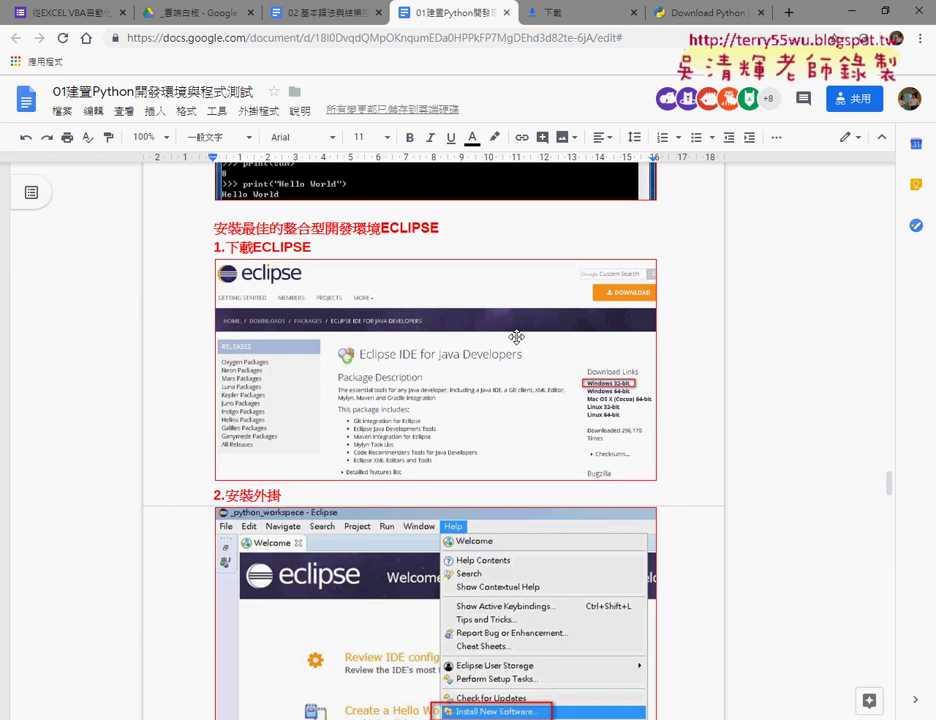
# Copy the word ECLIPSE from the guide's heading.
pyautogui.moveTo(310, 250); pyautogui.dragTo(254, 249)
pyautogui.rightClick(291, 255)
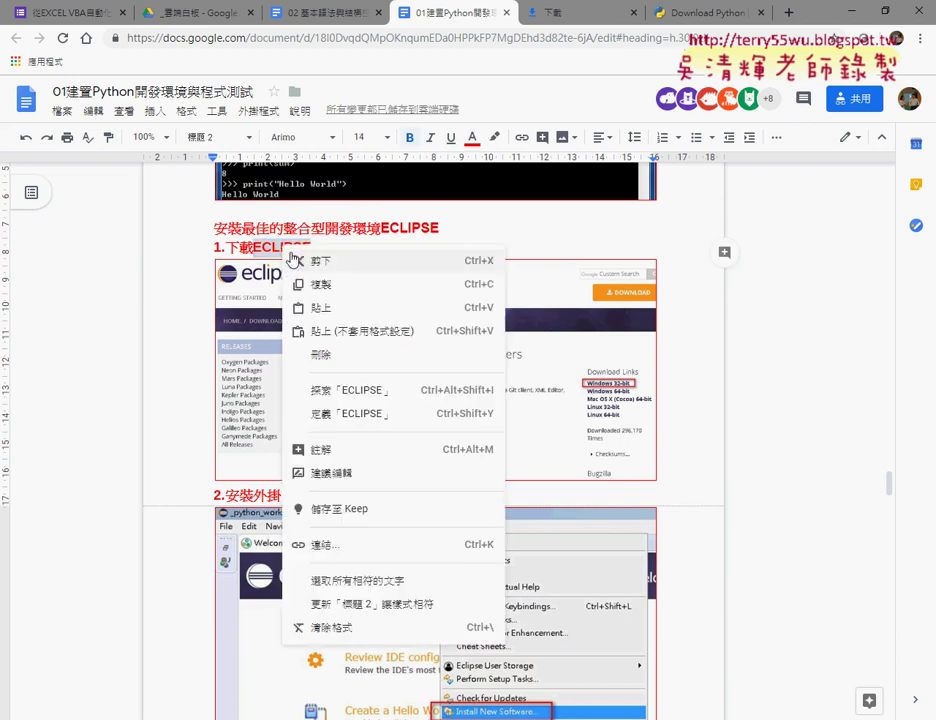
pyautogui.click(299, 284)
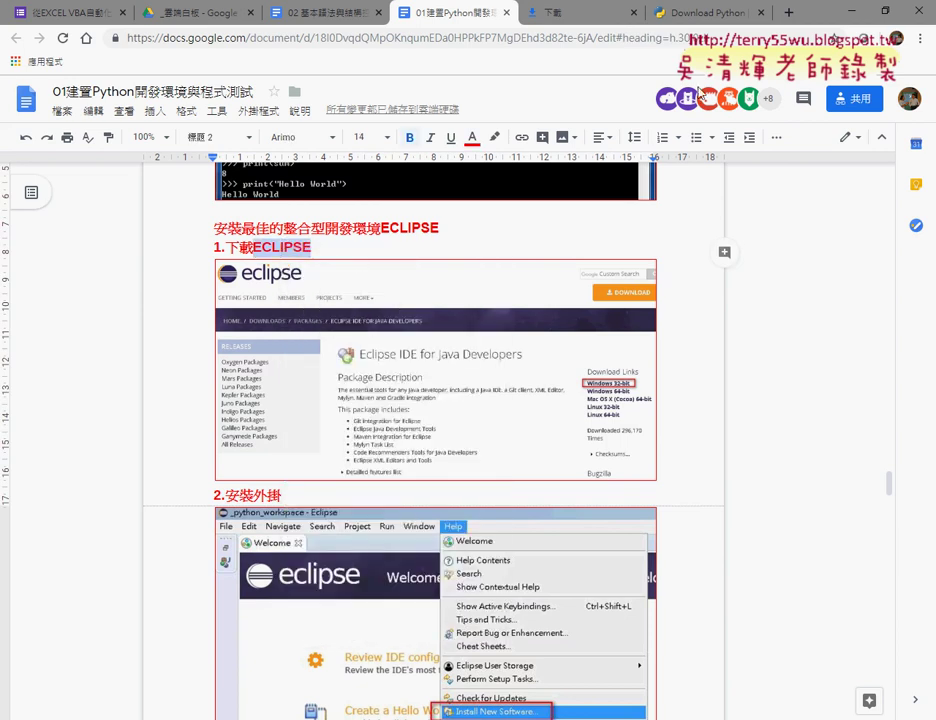
# Search Google for ECLIPSE in a new tab and open the Eclipse Downloads result.
pyautogui.click(789, 13)
pyautogui.rightClick(622, 38)
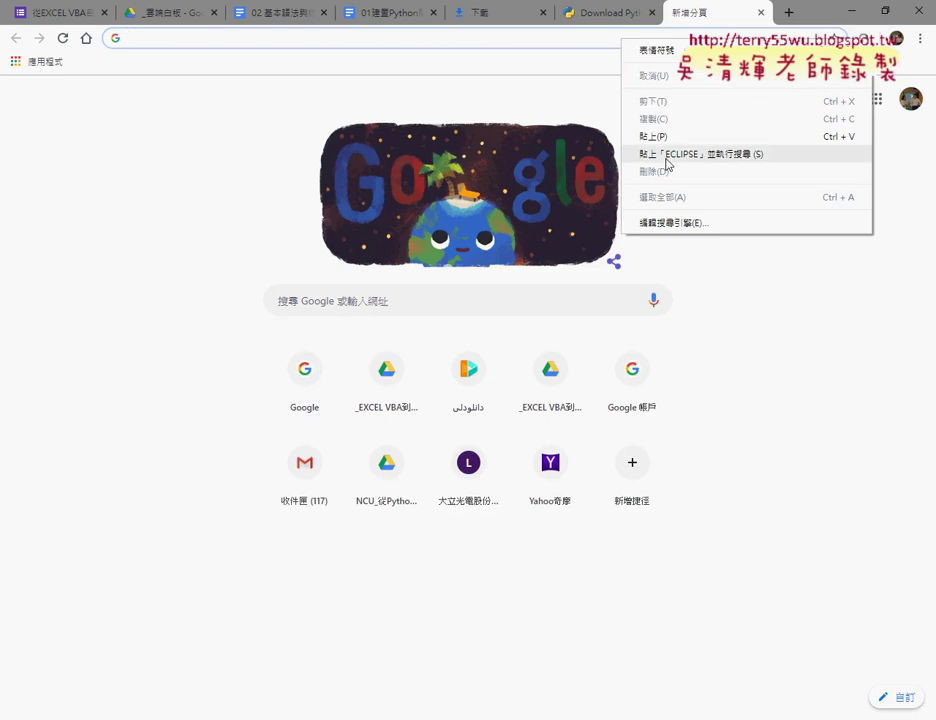
pyautogui.click(660, 136)
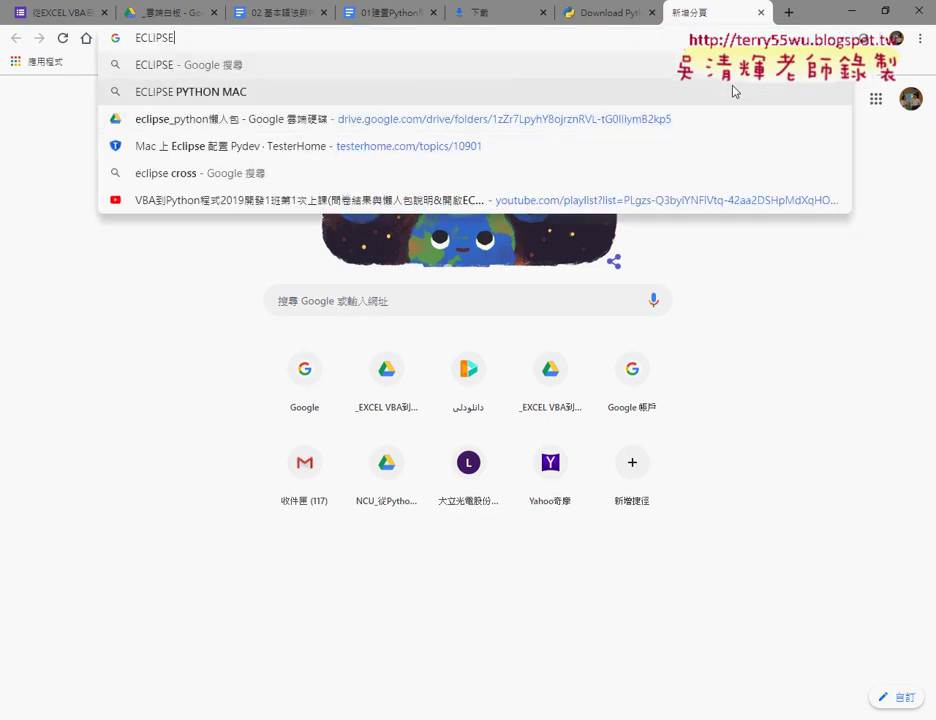
pyautogui.press('Return')
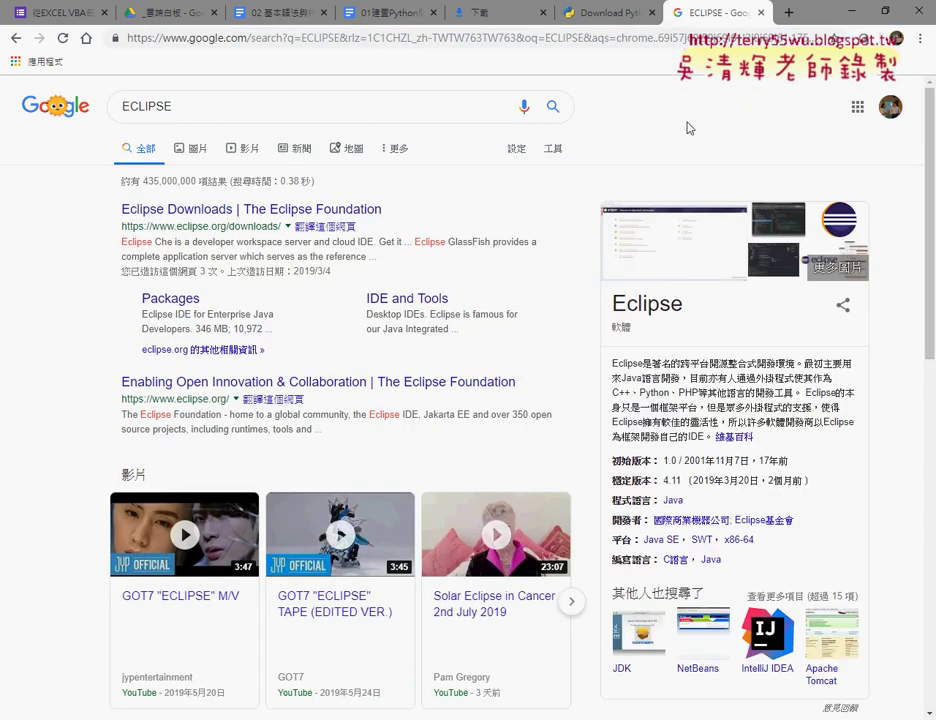
pyautogui.click(357, 214)
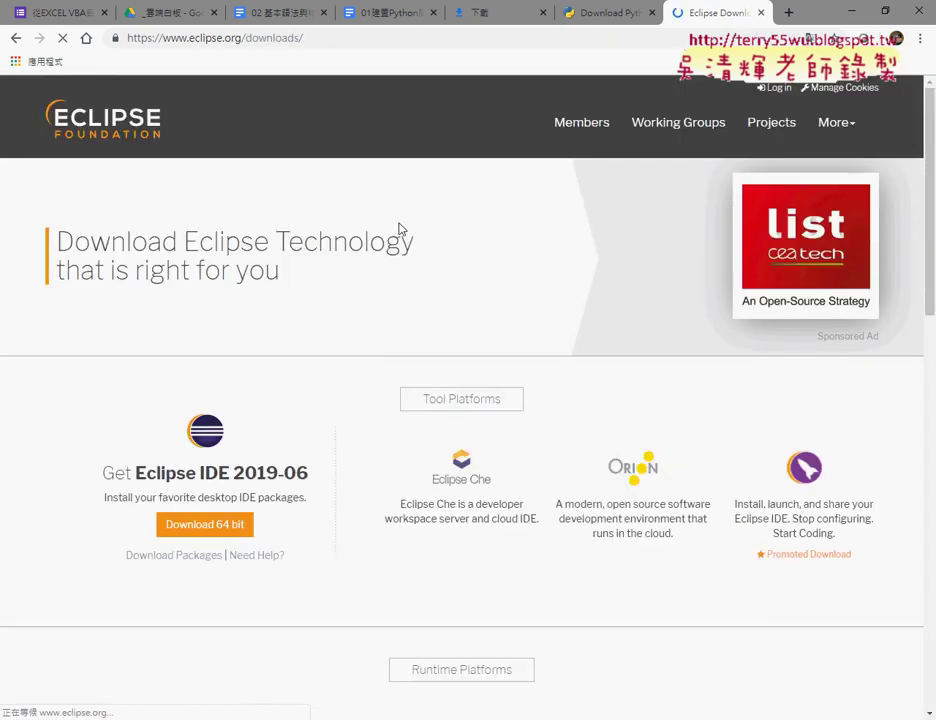
# Open the 2019-06 R package list and highlight the 'Eclipse IDE for Java Developers' package.
pyautogui.scroll(-2, 399, 229)
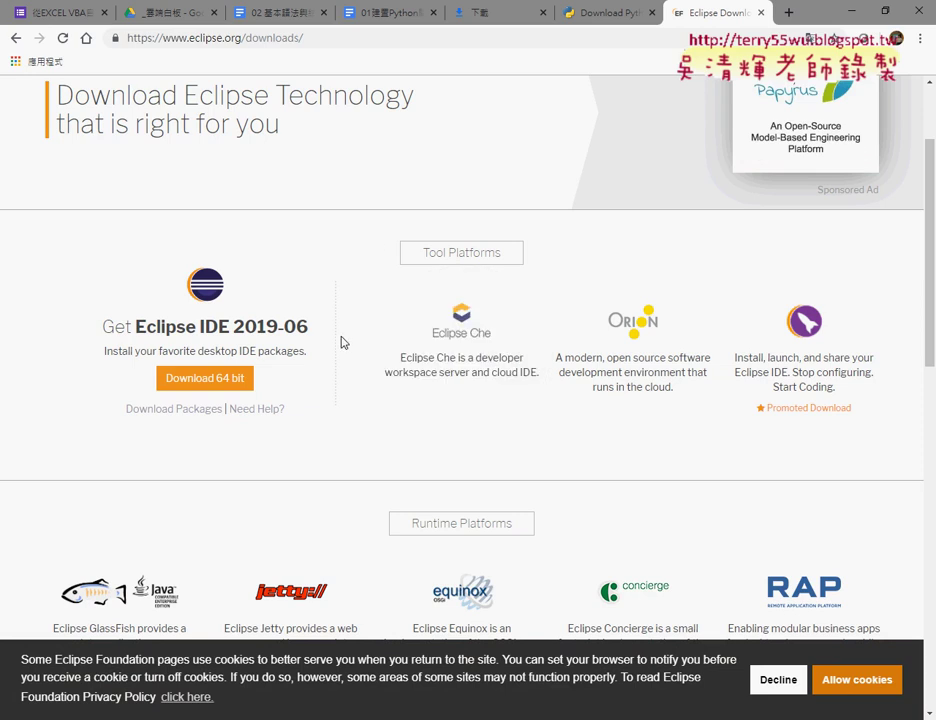
pyautogui.click(148, 416)
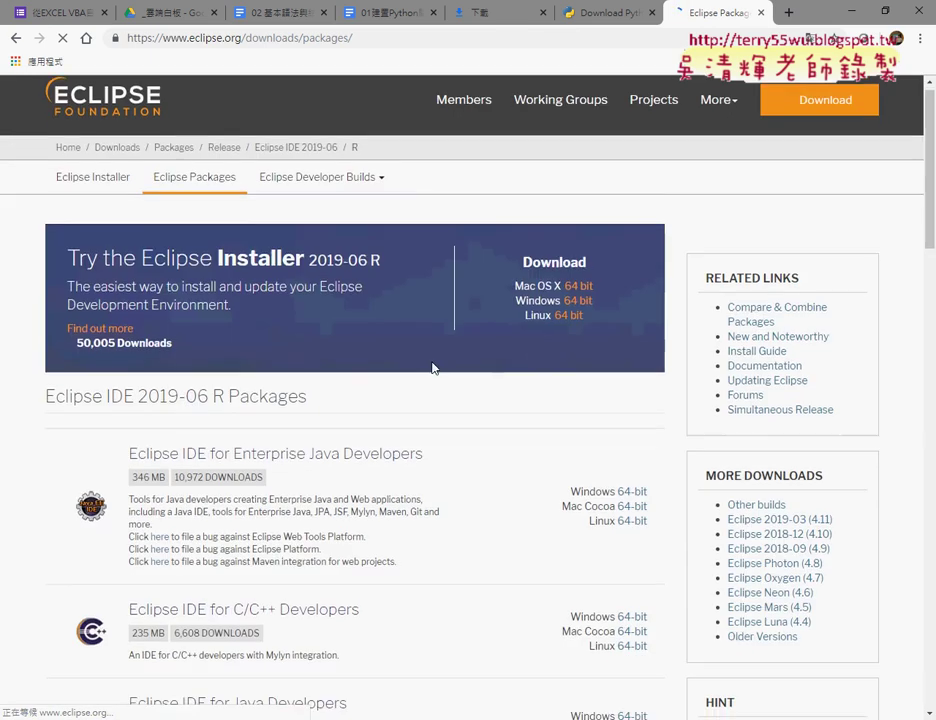
pyautogui.scroll(-3, 433, 368)
pyautogui.scroll(-2, 459, 367)
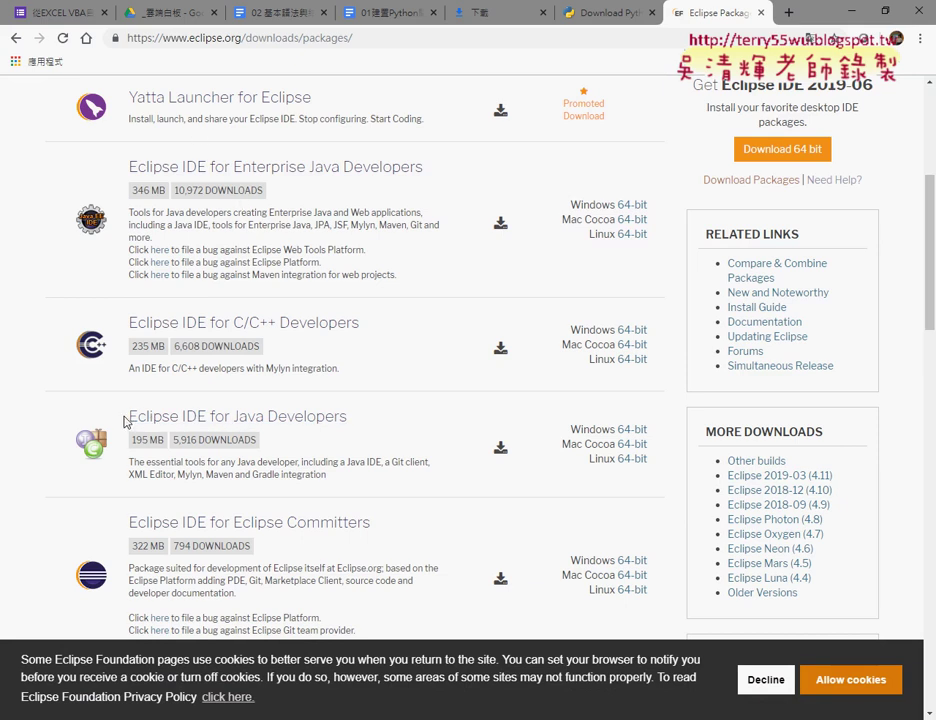
pyautogui.moveTo(126, 417); pyautogui.dragTo(376, 418)
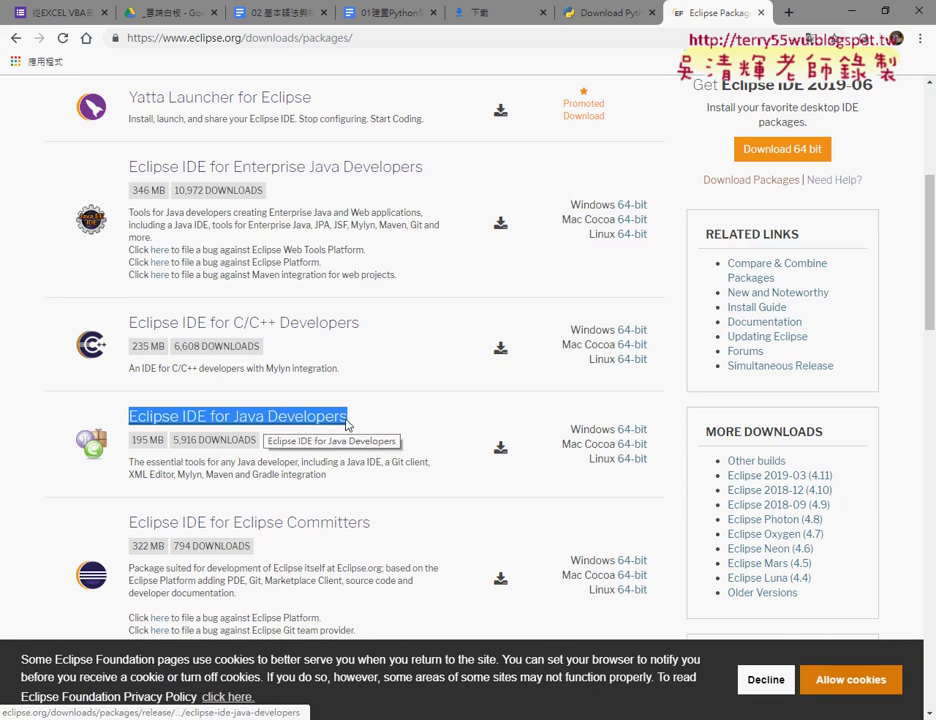
pyautogui.scroll(1, 370, 430)
pyautogui.scroll(1, 370, 430)
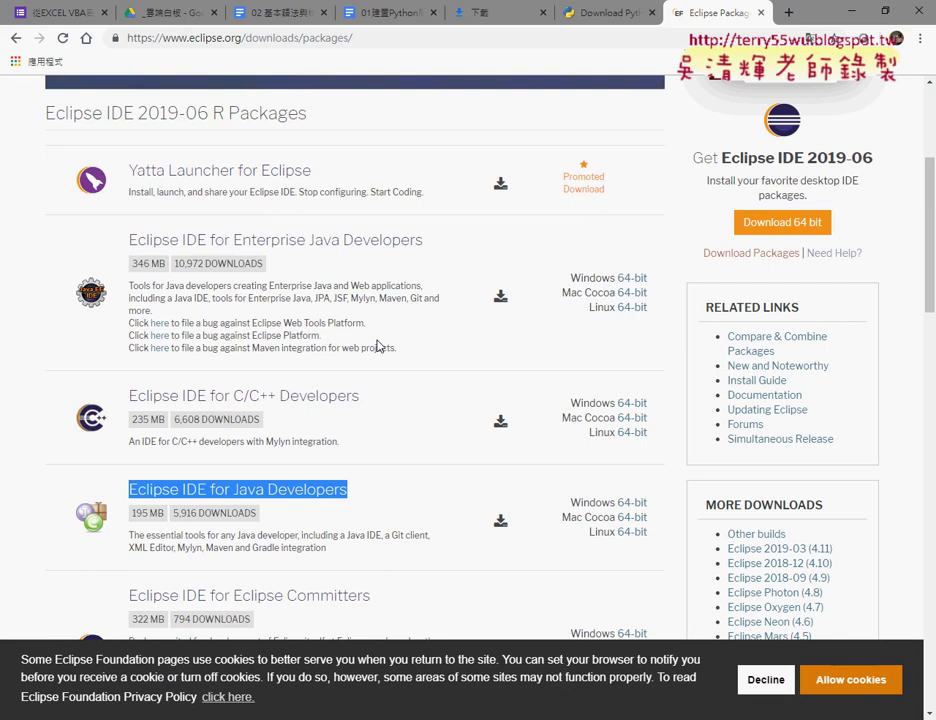
pyautogui.scroll(-3, 300, 256)
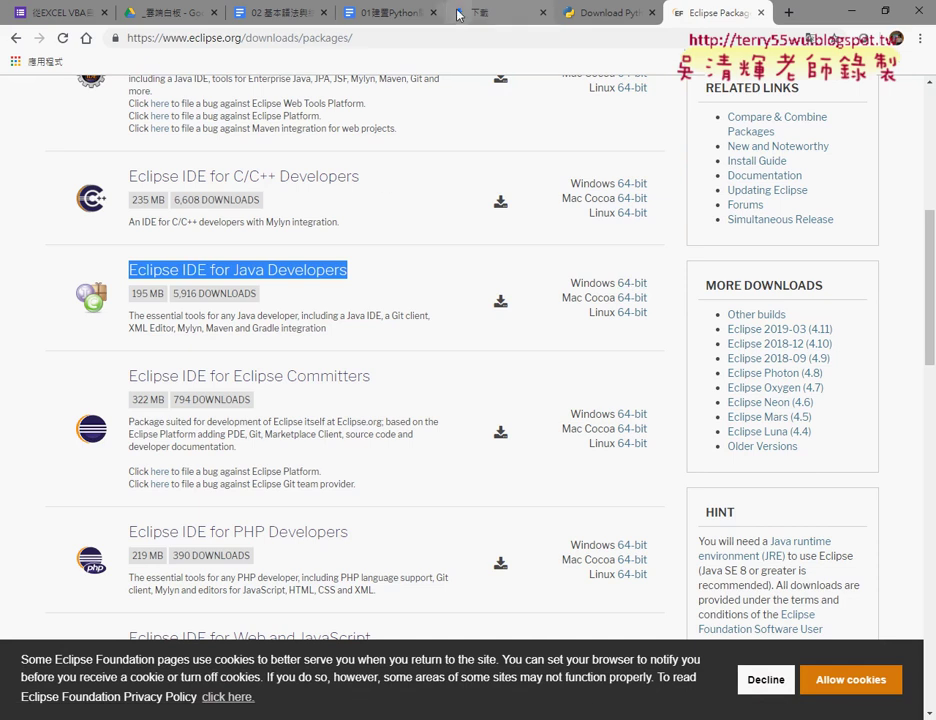
# Return to the 01建置Python開發環境與程式測試 guide and scroll to section 2.安裝外掛.
pyautogui.click(365, 18)
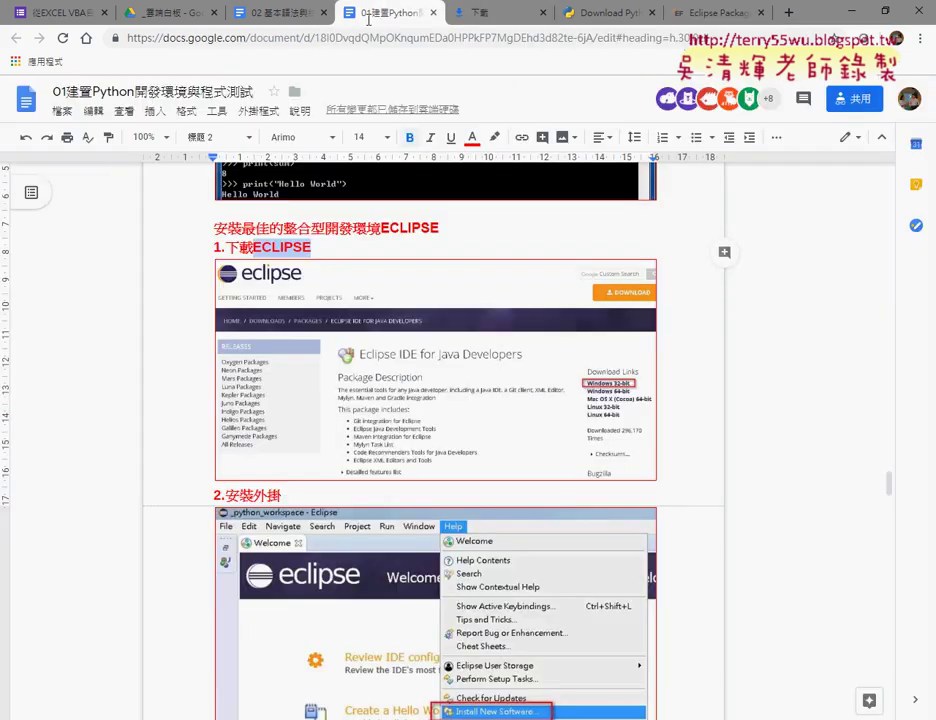
pyautogui.scroll(-2, 414, 371)
pyautogui.scroll(-4, 414, 371)
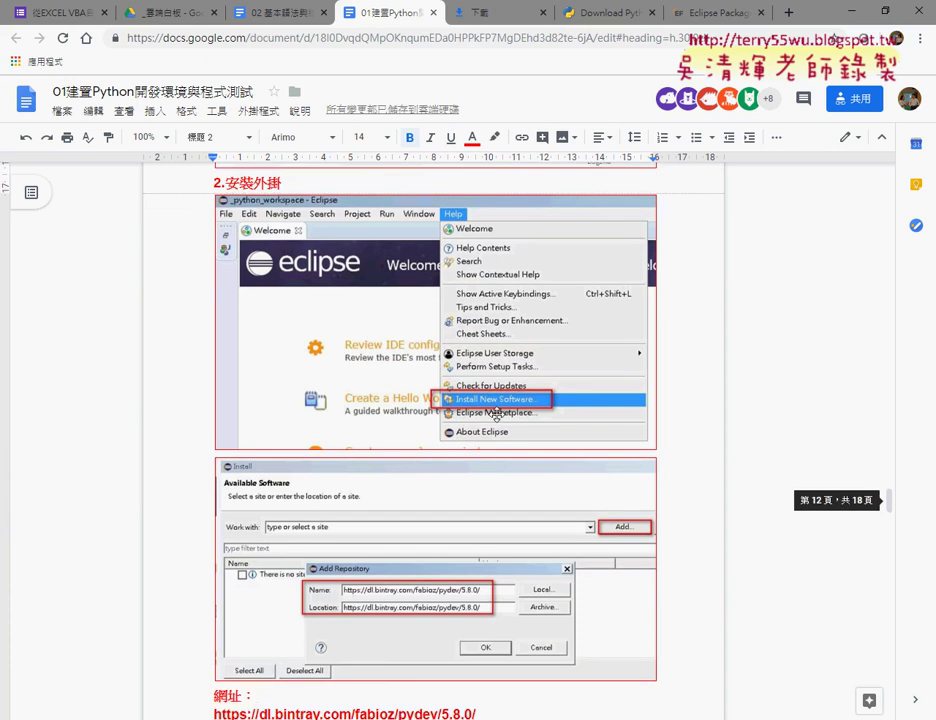
pyautogui.scroll(-1, 500, 360)
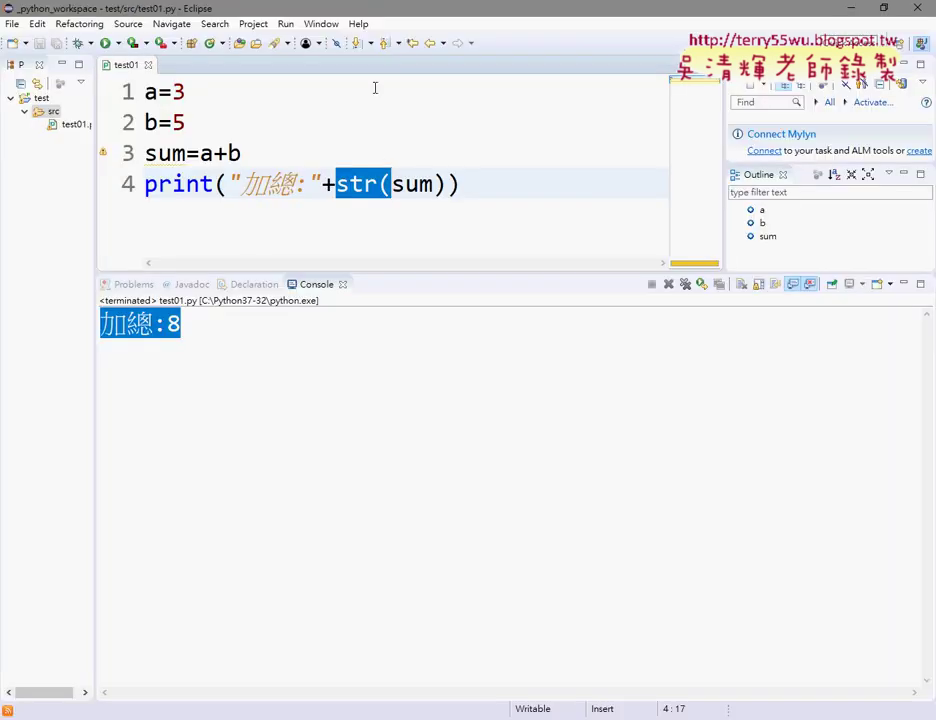
# Open Help > Install New Software and start adding a new repository.
pyautogui.click(358, 23)
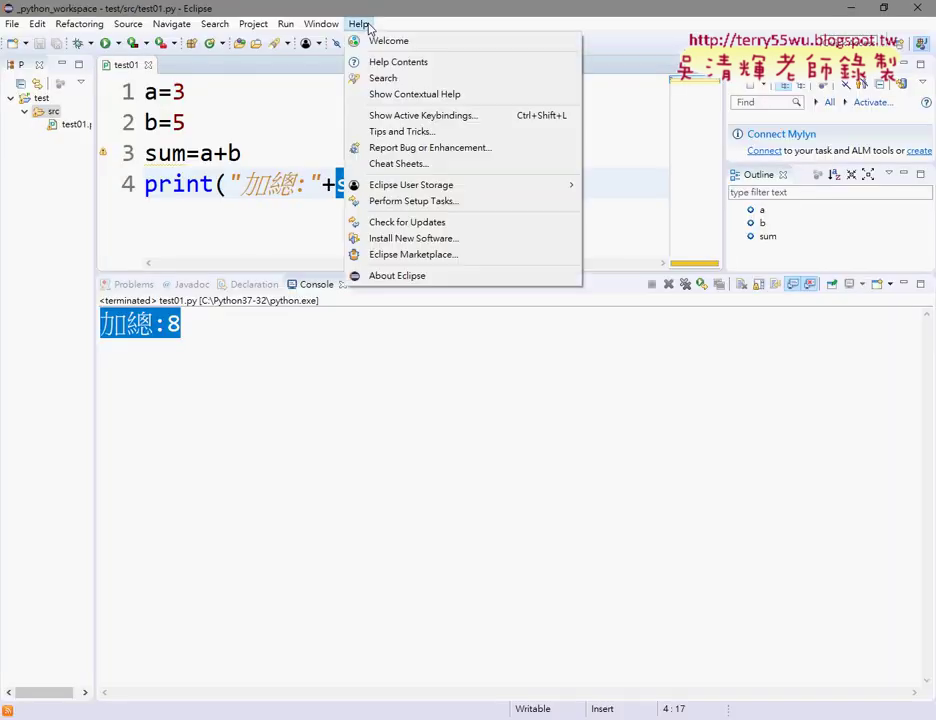
pyautogui.click(416, 238)
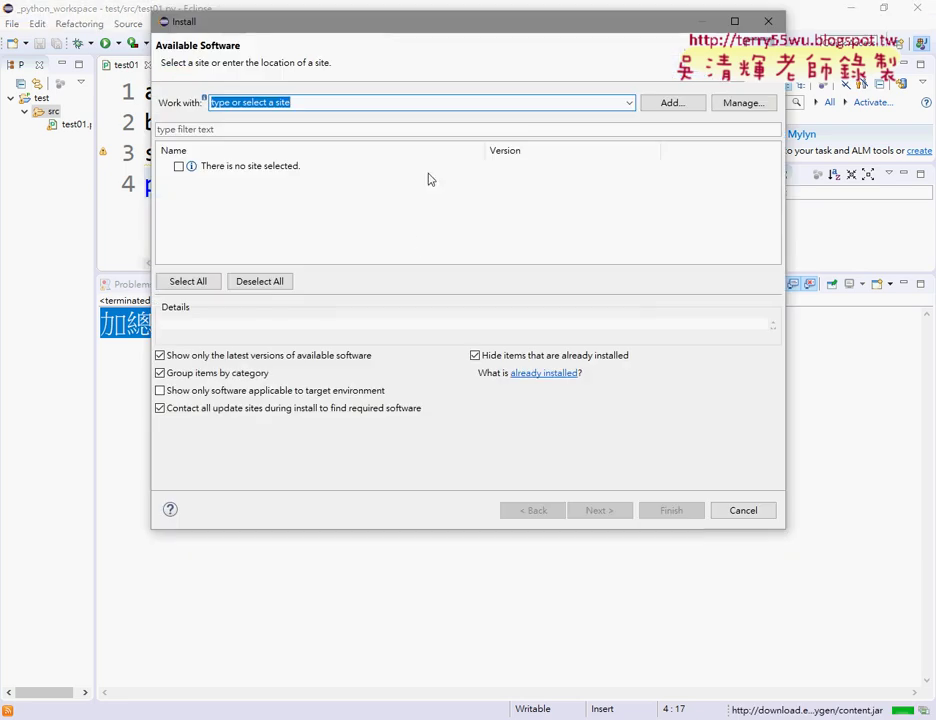
pyautogui.click(676, 103)
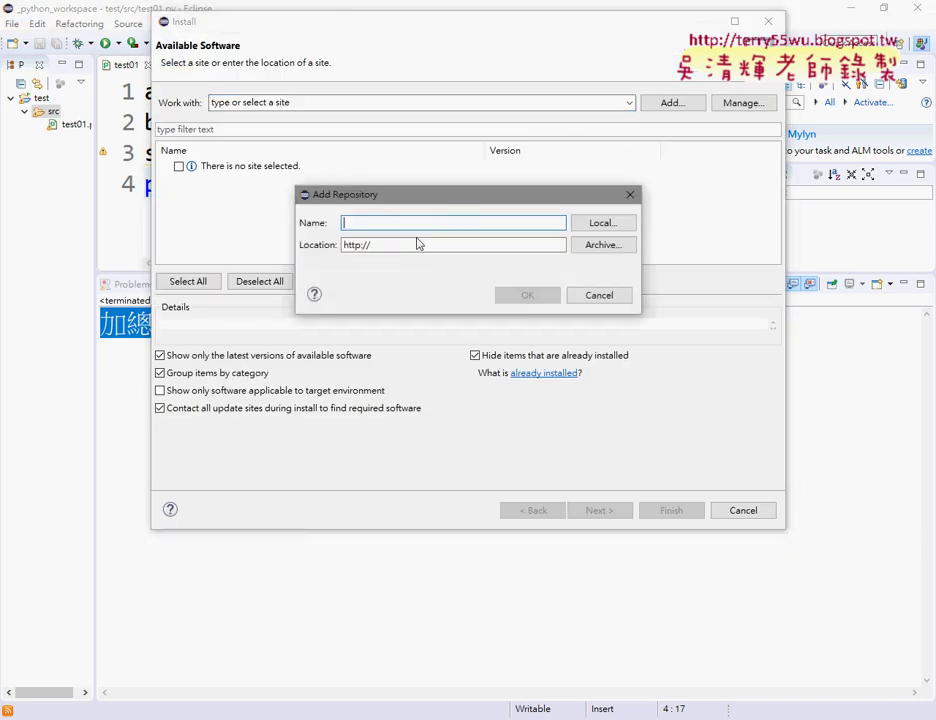
# Copy the PyDev URL from the guide and paste it as both repository Name and Location.
pyautogui.hotkey('alt', 'Tab')
pyautogui.scroll(-2, 280, 600)
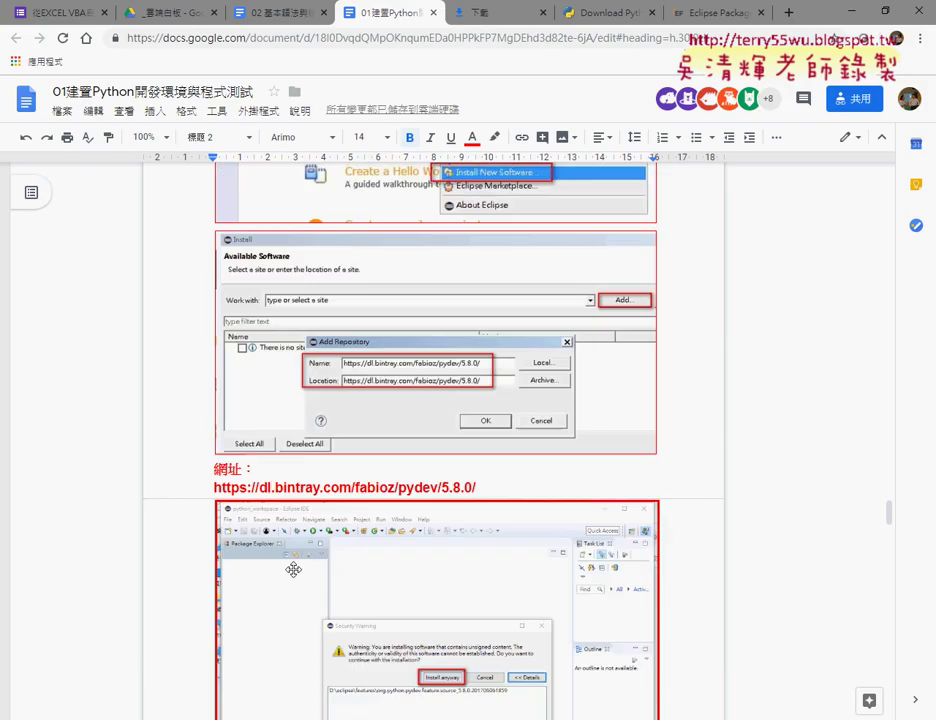
pyautogui.moveTo(483, 441); pyautogui.dragTo(212, 441)
pyautogui.hotkey('ctrl', 'c')
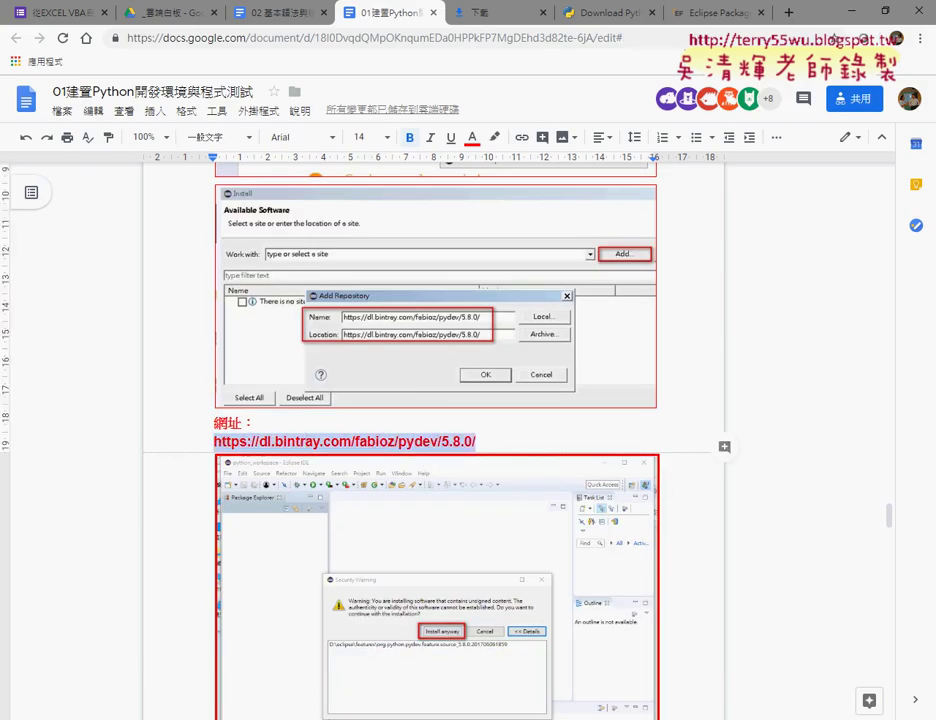
pyautogui.hotkey('alt', 'Tab')
pyautogui.click(401, 226)
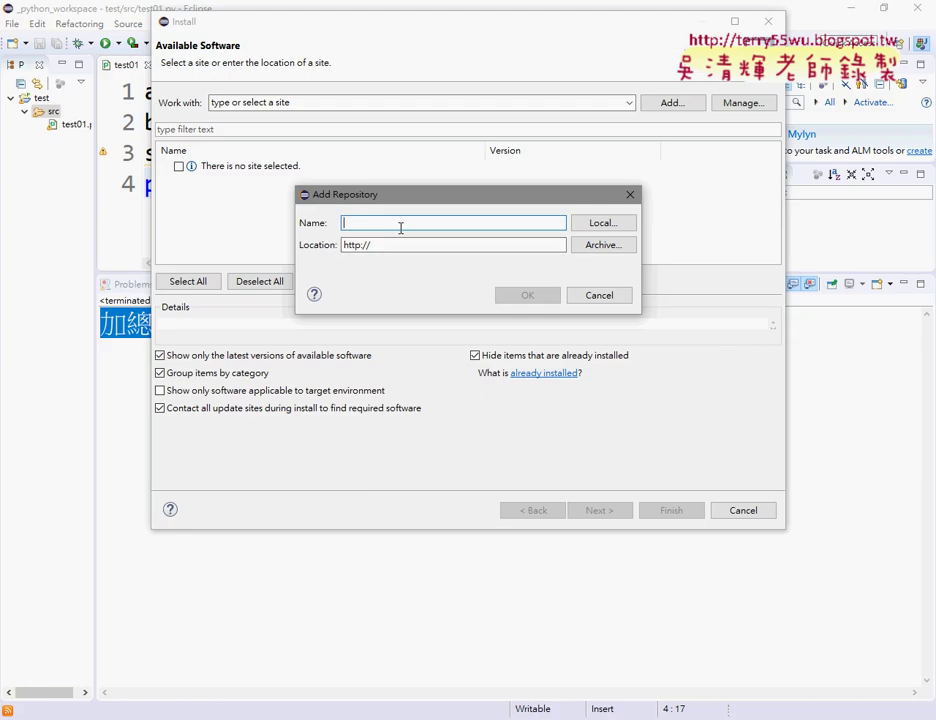
pyautogui.hotkey('ctrl', 'v')
pyautogui.moveTo(411, 244); pyautogui.dragTo(330, 244)
pyautogui.hotkey('ctrl', 'v')
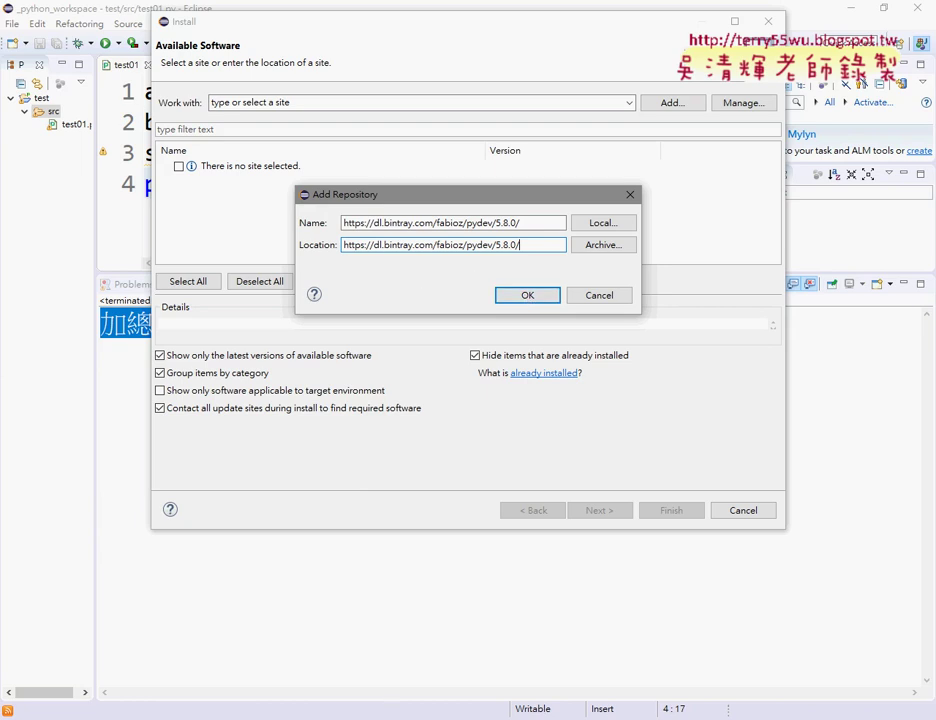
# Read the guide's sections 4–6 through 6.修改程式字型, then switch to the Google Drive course folder.
pyautogui.click(289, 660)
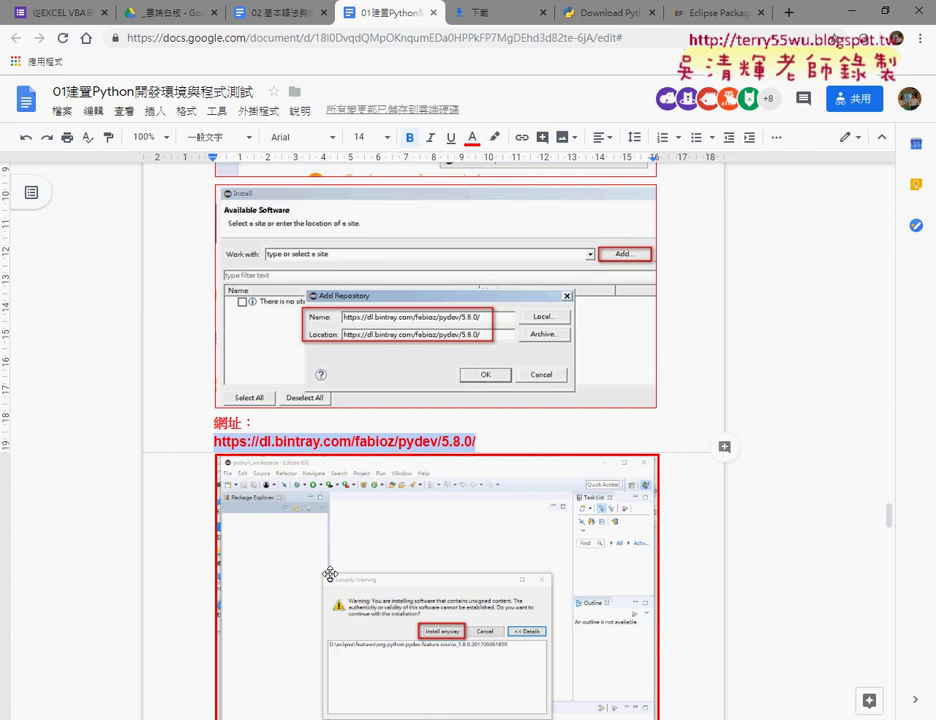
pyautogui.scroll(-5, 330, 572)
pyautogui.scroll(-2, 330, 572)
pyautogui.scroll(-2, 334, 570)
pyautogui.scroll(-2, 334, 570)
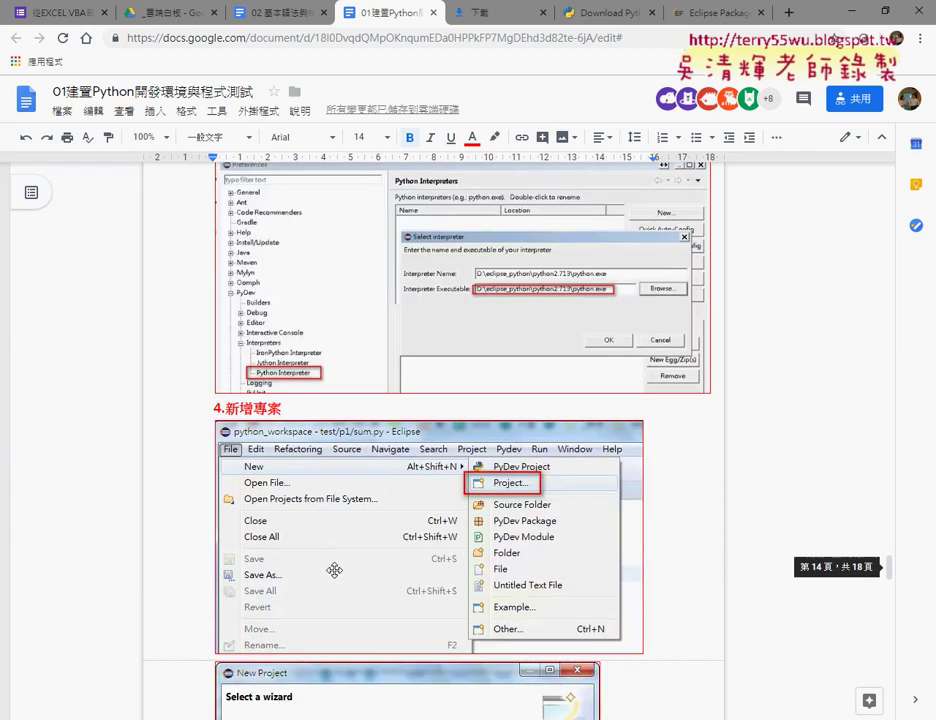
pyautogui.scroll(-2, 334, 570)
pyautogui.scroll(-2, 381, 493)
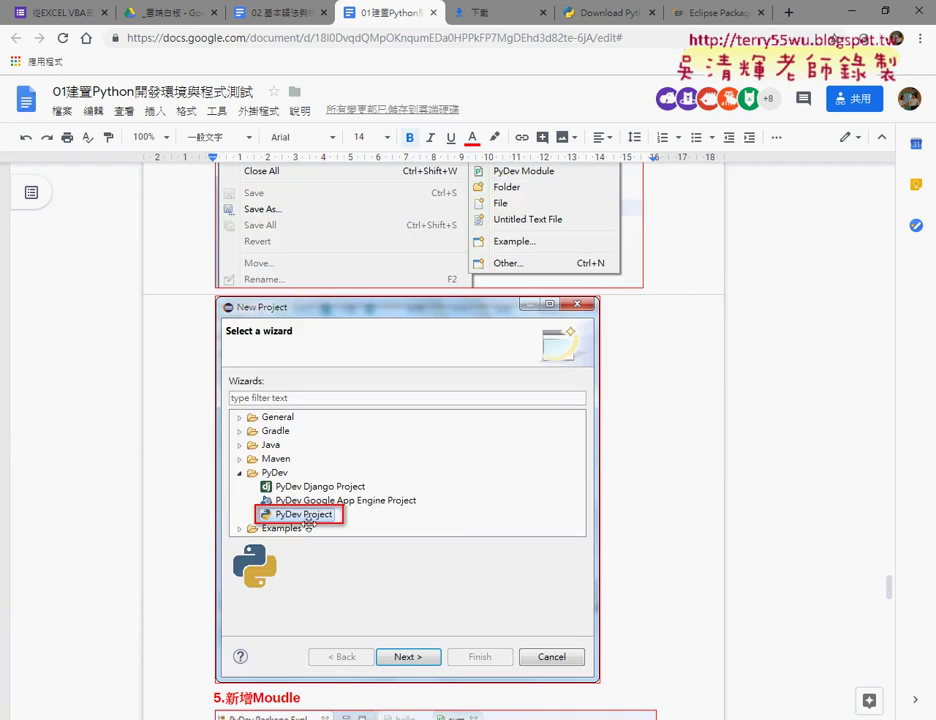
pyautogui.scroll(-1, 307, 520)
pyautogui.scroll(-1, 307, 520)
pyautogui.scroll(-1, 315, 480)
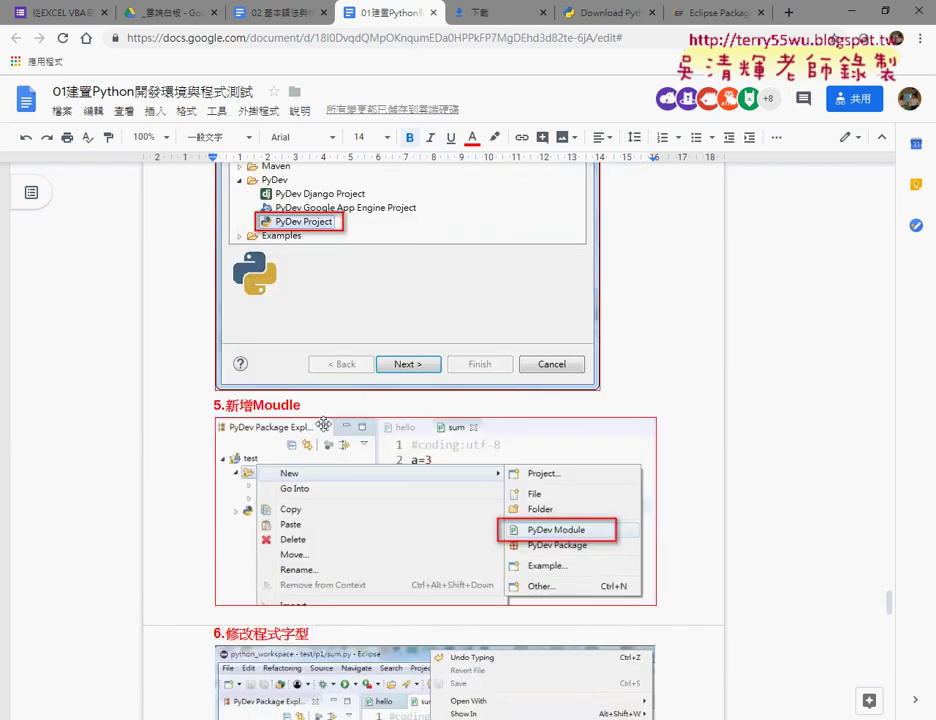
pyautogui.scroll(-3, 323, 424)
pyautogui.scroll(-2, 330, 429)
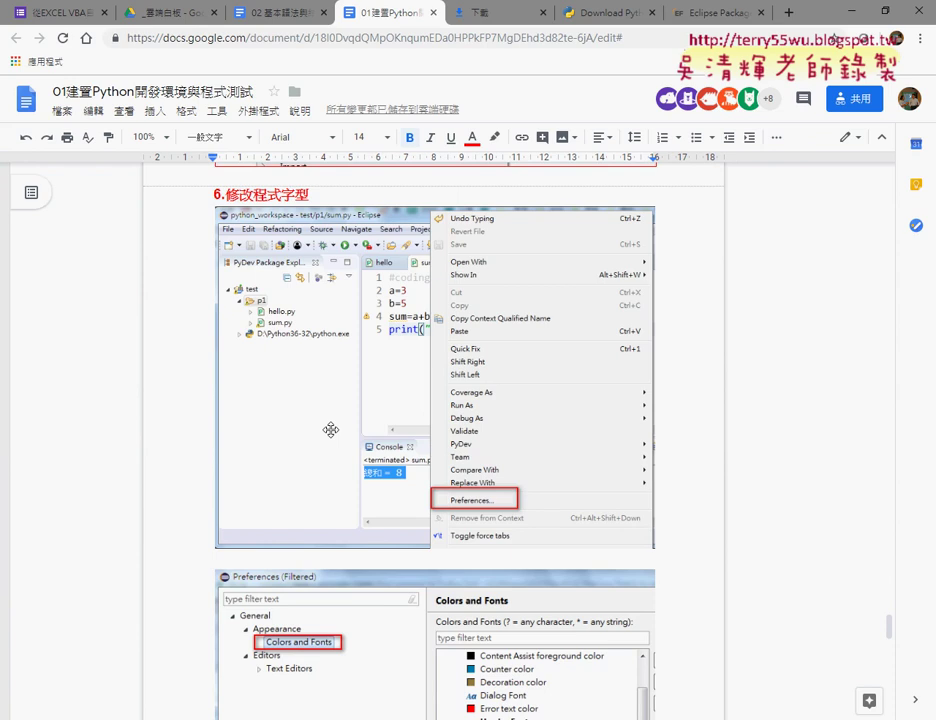
pyautogui.click(122, 13)
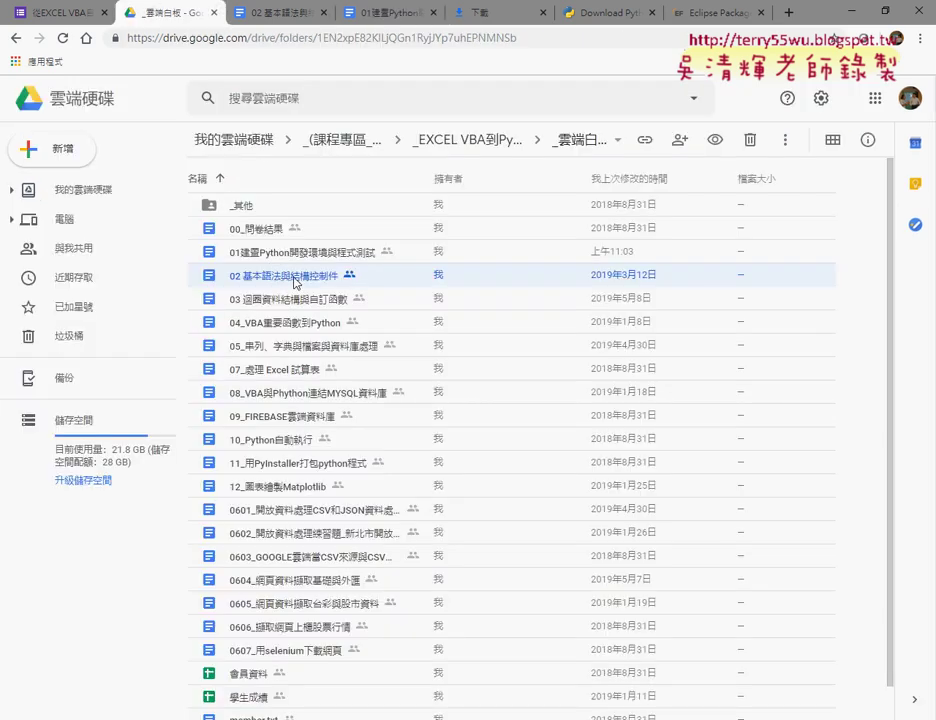
# Open the '02 基本語法與結構控制件' document from the Drive file list.
pyautogui.doubleClick(295, 283)
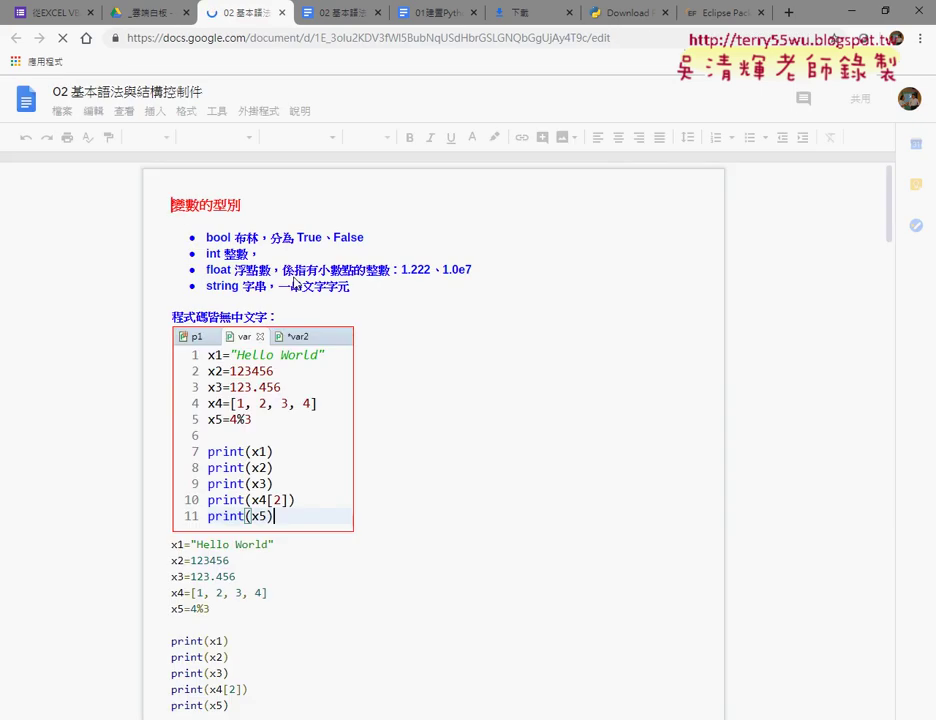